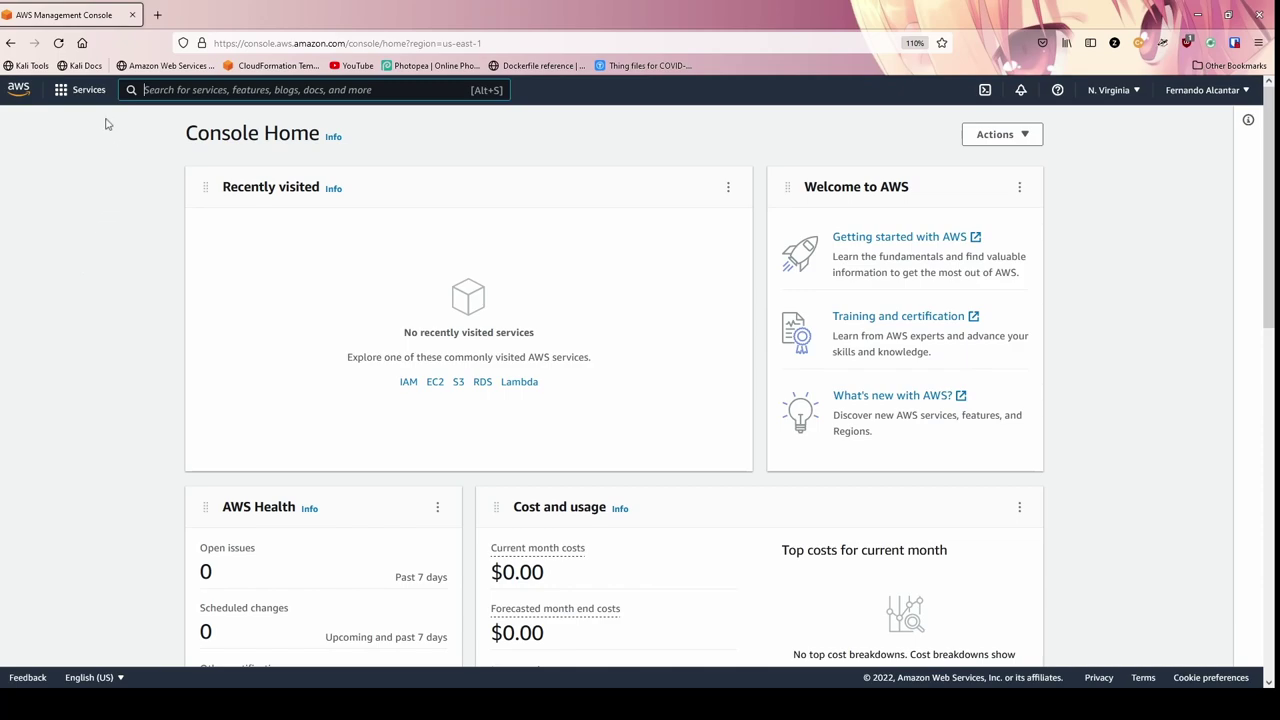
# Open the Route 53 service and start registering a new domain from the registered domains page.
pyautogui.write('r')
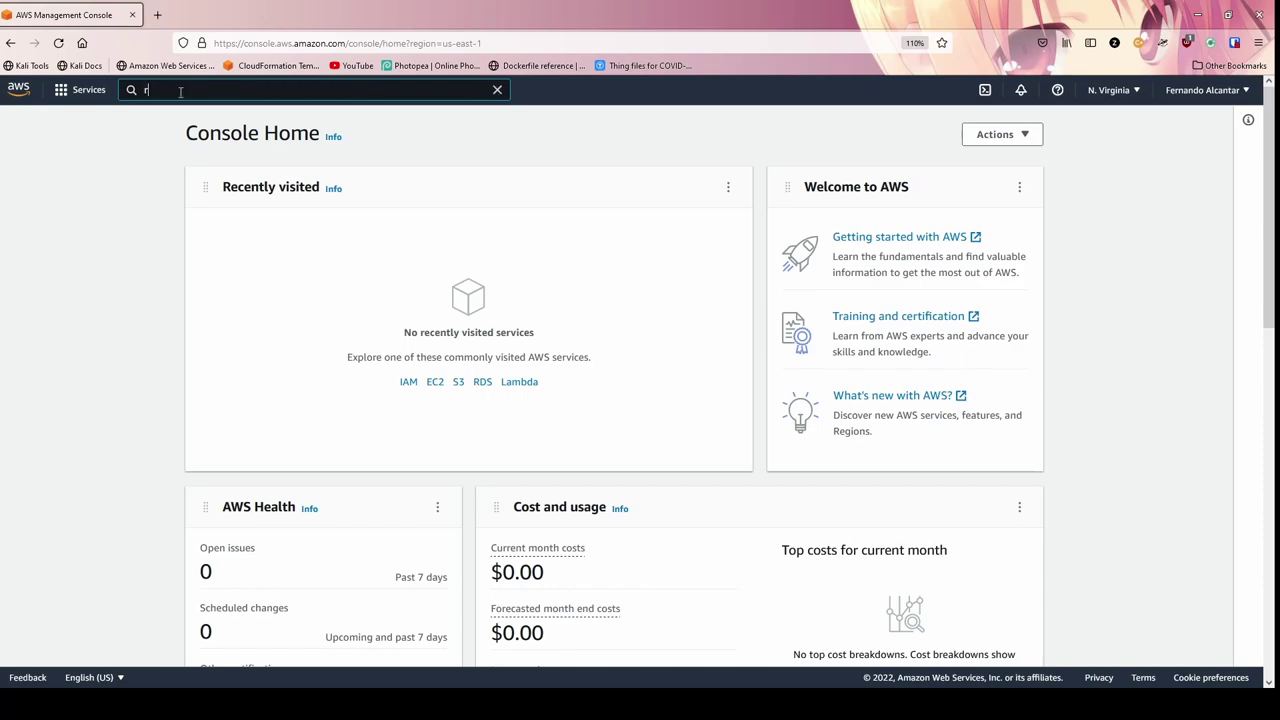
pyautogui.write('oute53')
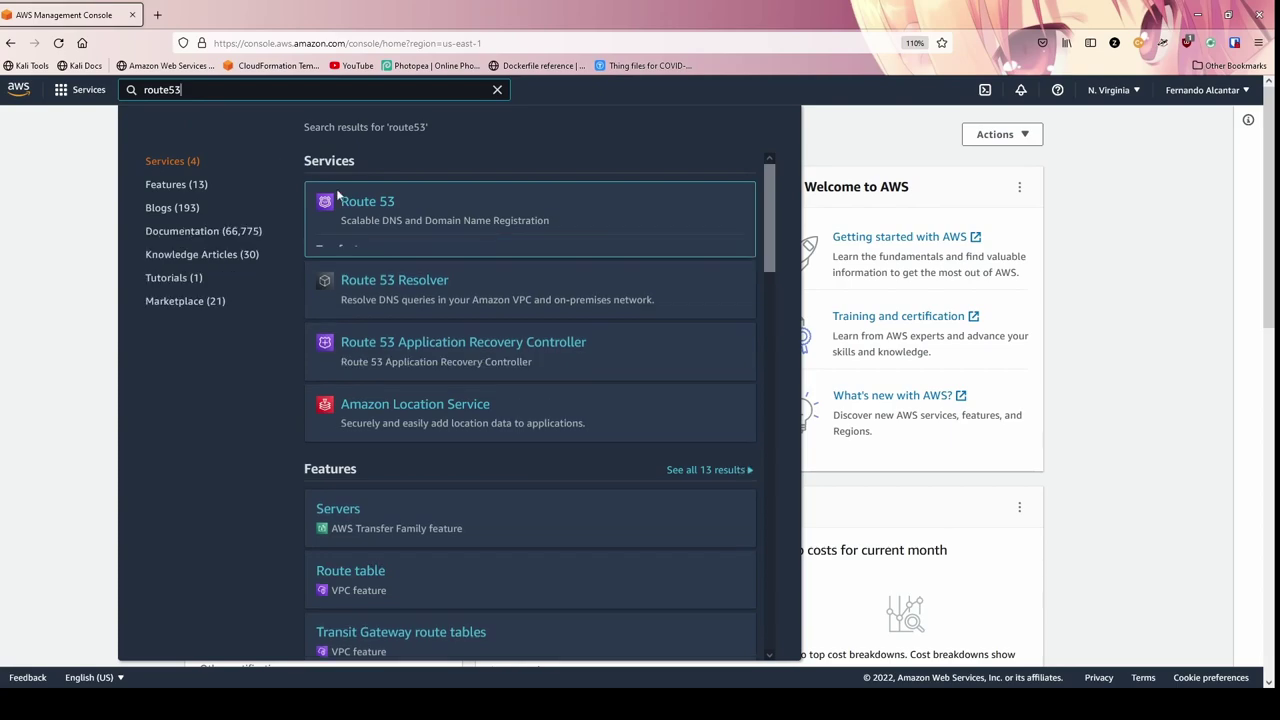
pyautogui.click(378, 204)
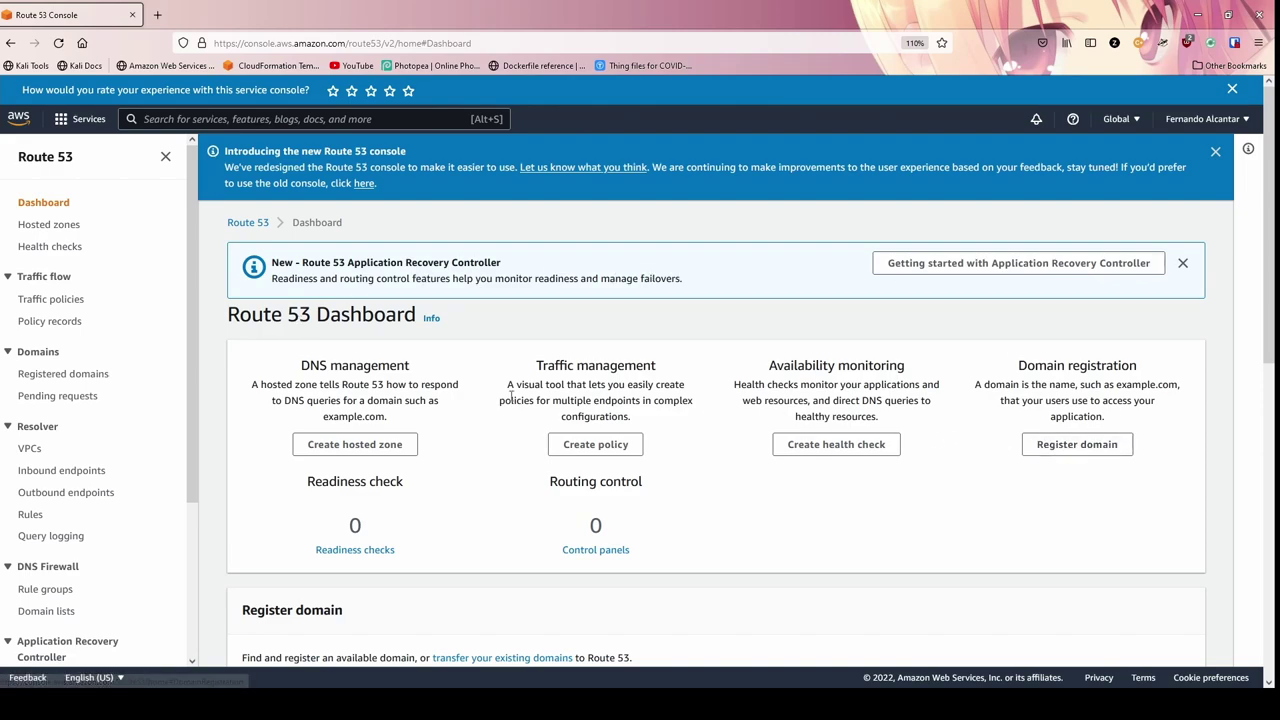
pyautogui.click(63, 375)
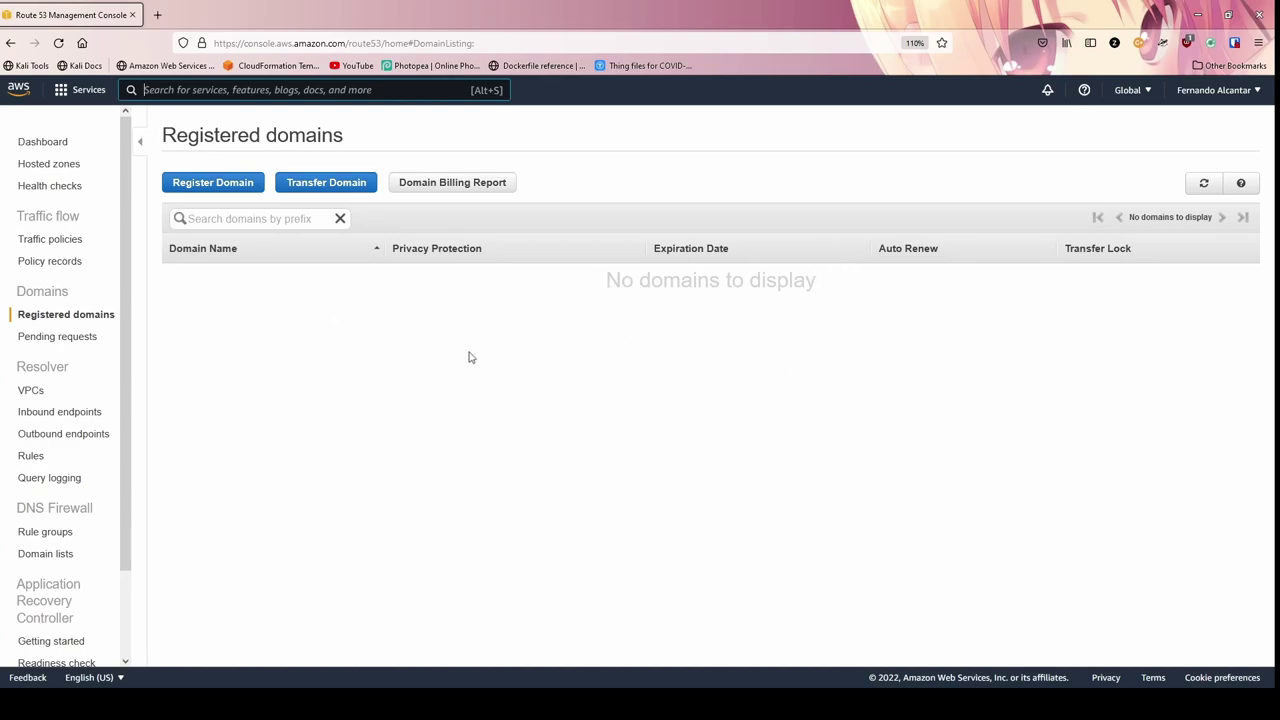
pyautogui.click(213, 183)
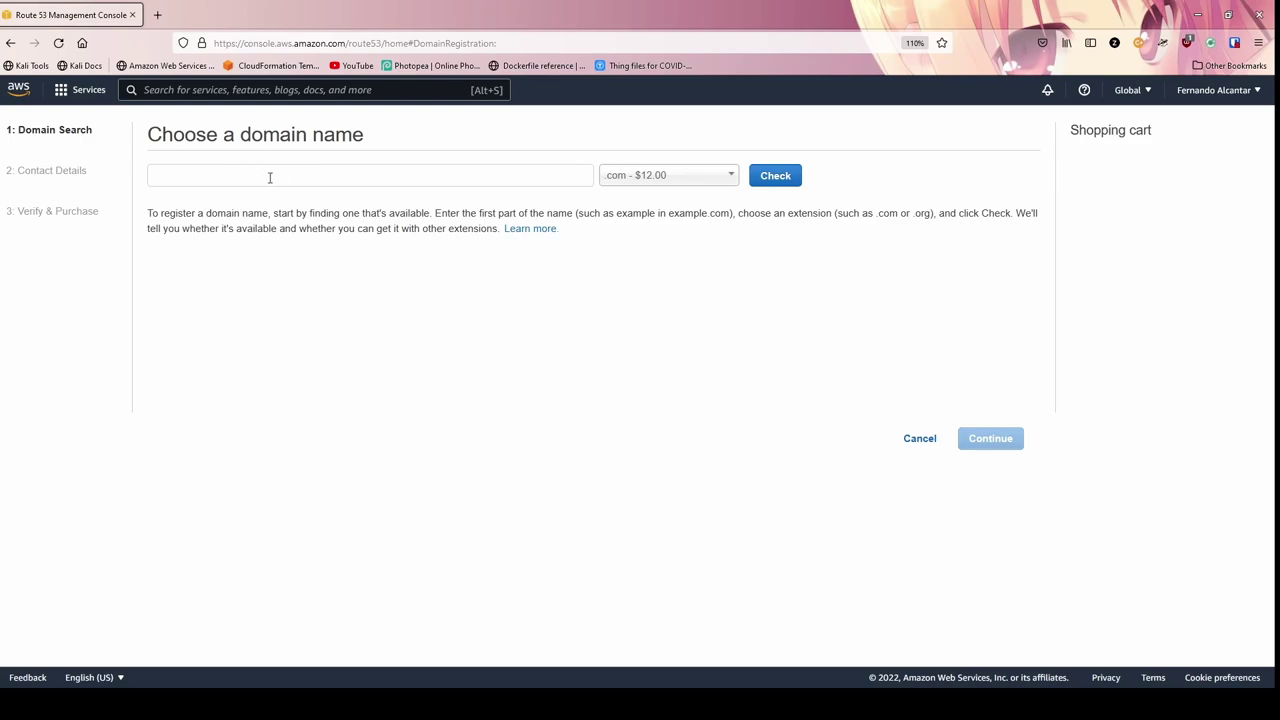
# Check the availability of the domain perros.com and review the related domain suggestions.
pyautogui.click(271, 178)
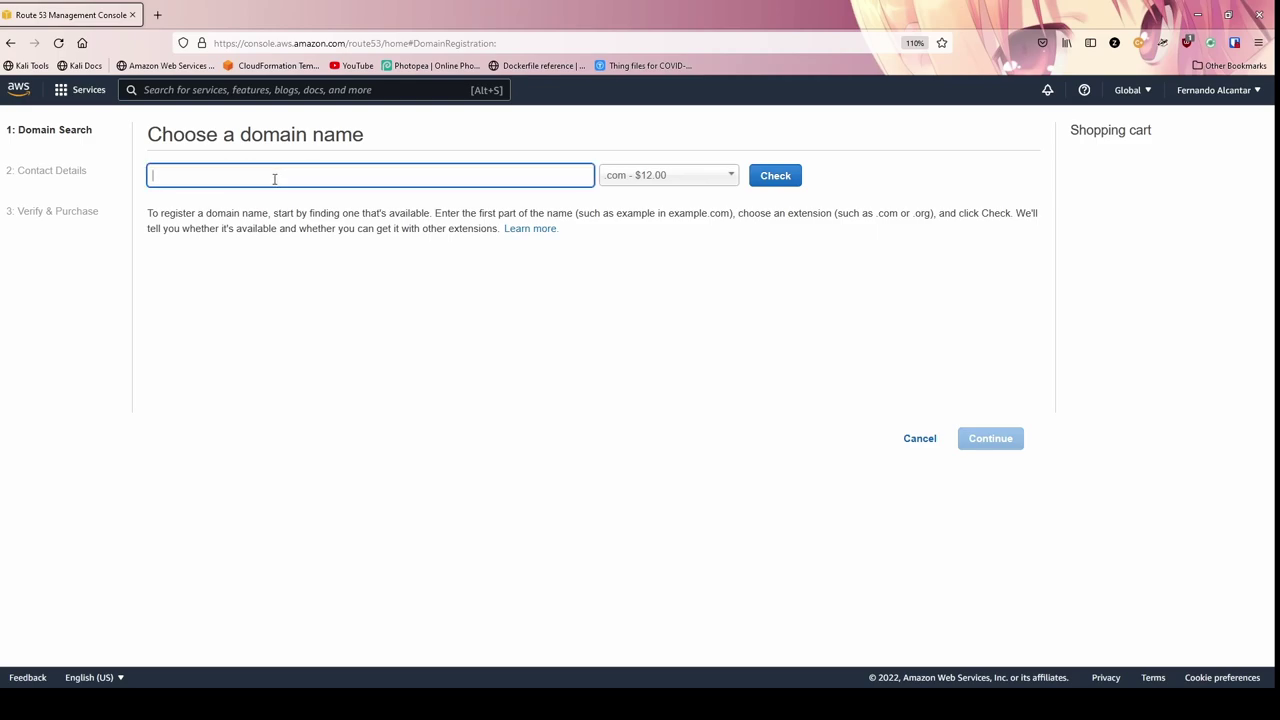
pyautogui.click(271, 228)
pyautogui.click(280, 178)
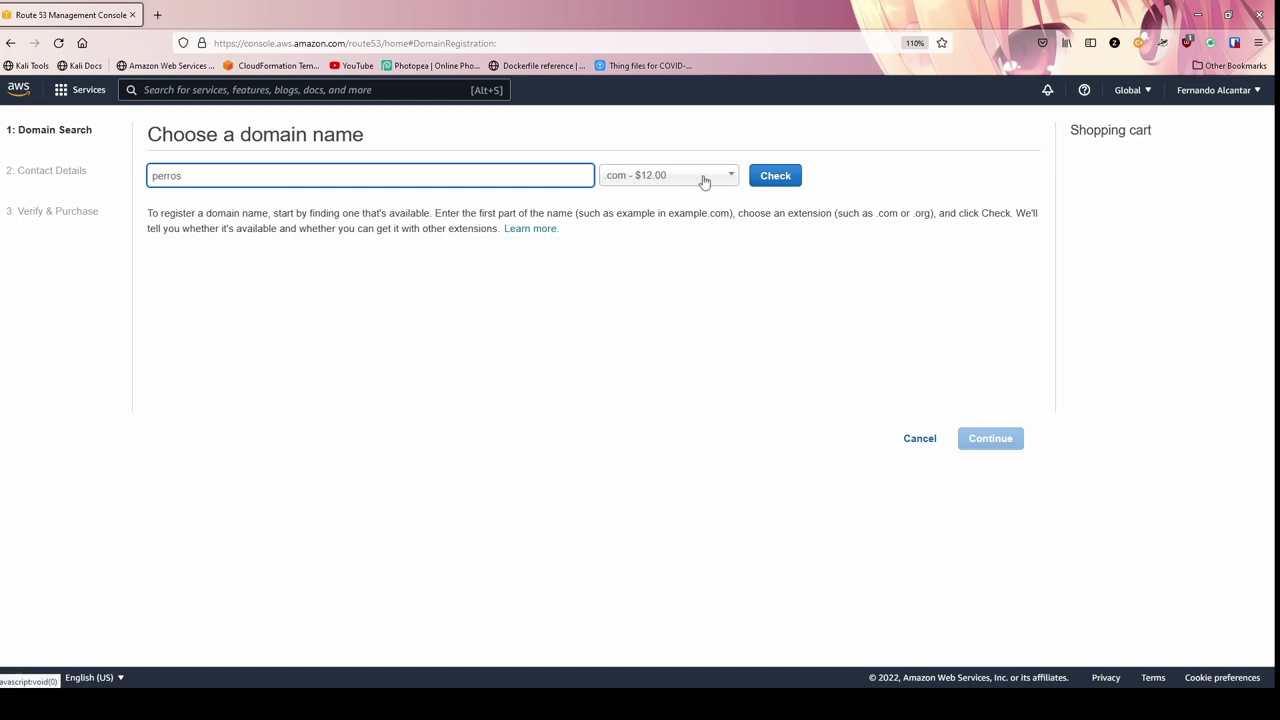
pyautogui.click(770, 178)
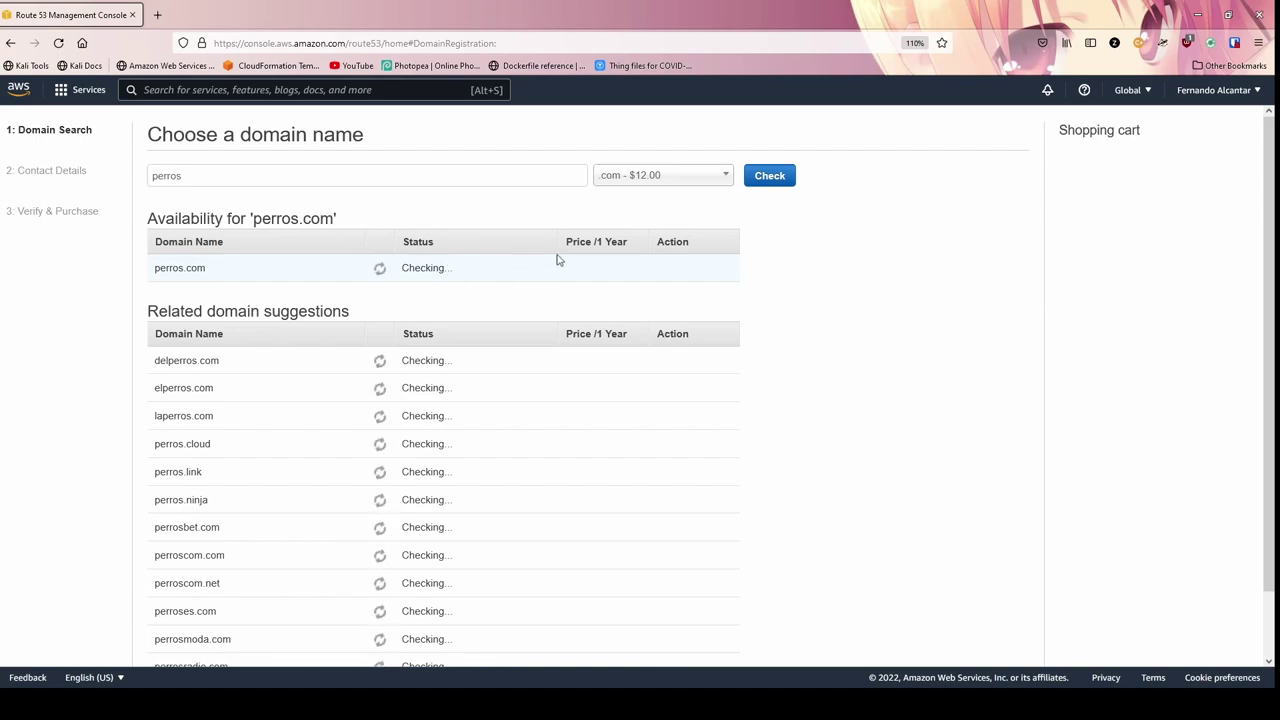
pyautogui.moveTo(475, 273); pyautogui.dragTo(401, 273)
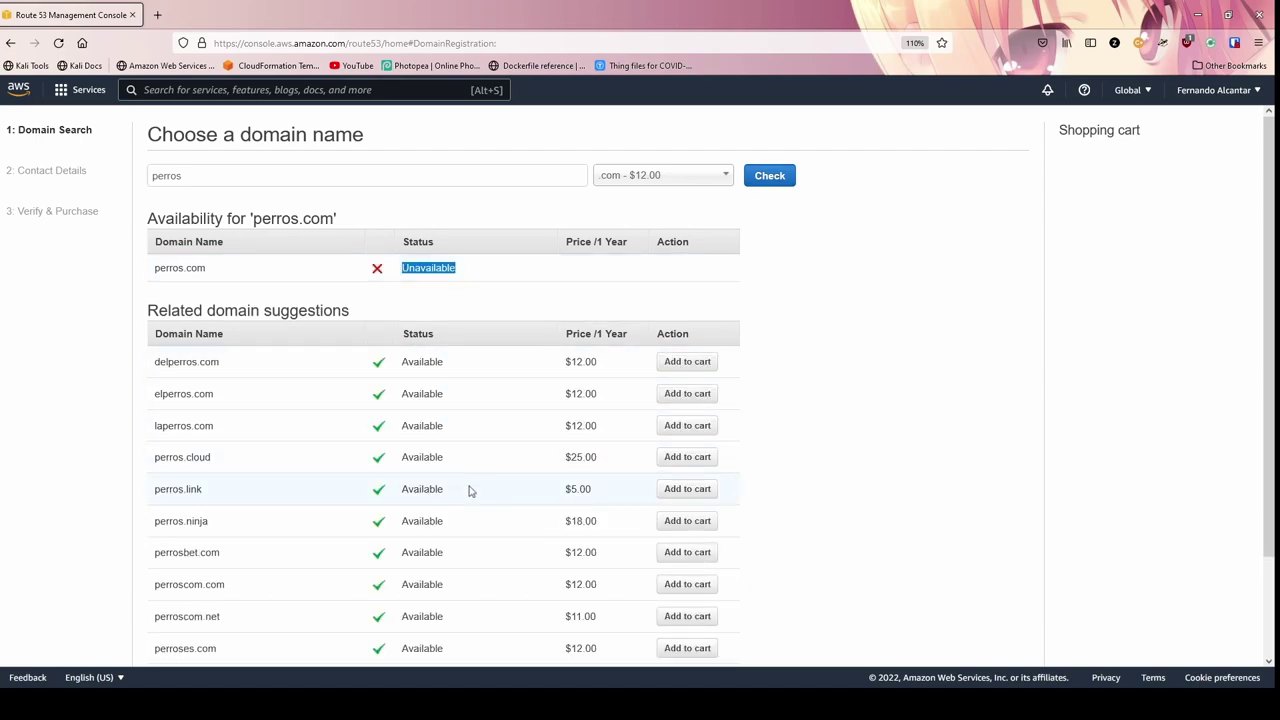
pyautogui.scroll(-2, 450, 530)
pyautogui.scroll(2, 450, 530)
pyautogui.click(385, 205)
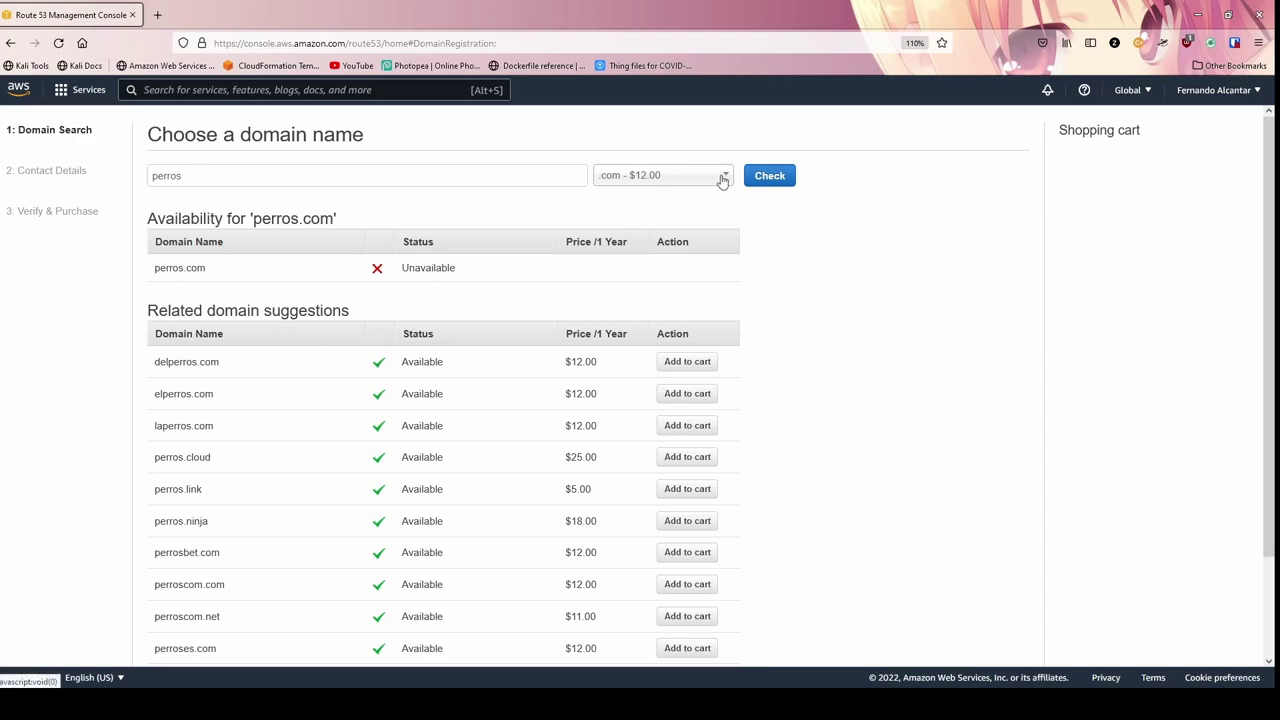
# Look through the available domain extensions and their yearly prices.
pyautogui.click(723, 178)
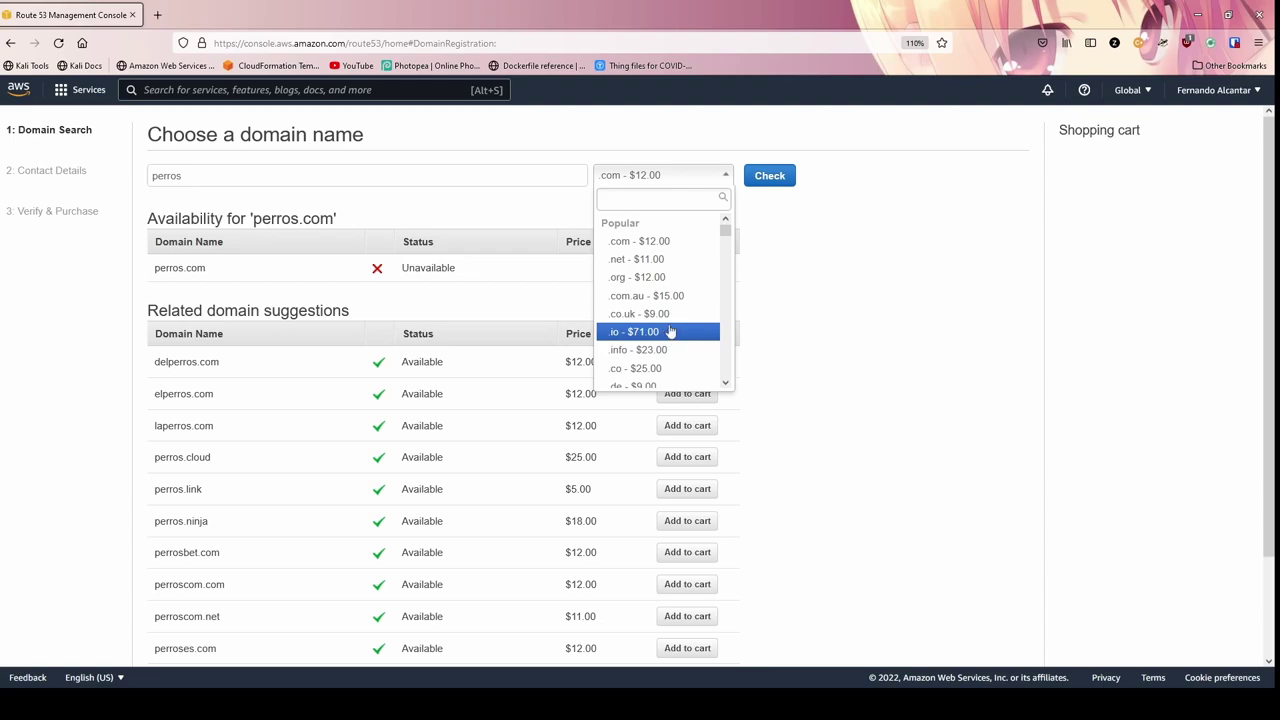
pyautogui.scroll(-1, 666, 337)
pyautogui.scroll(-3, 665, 334)
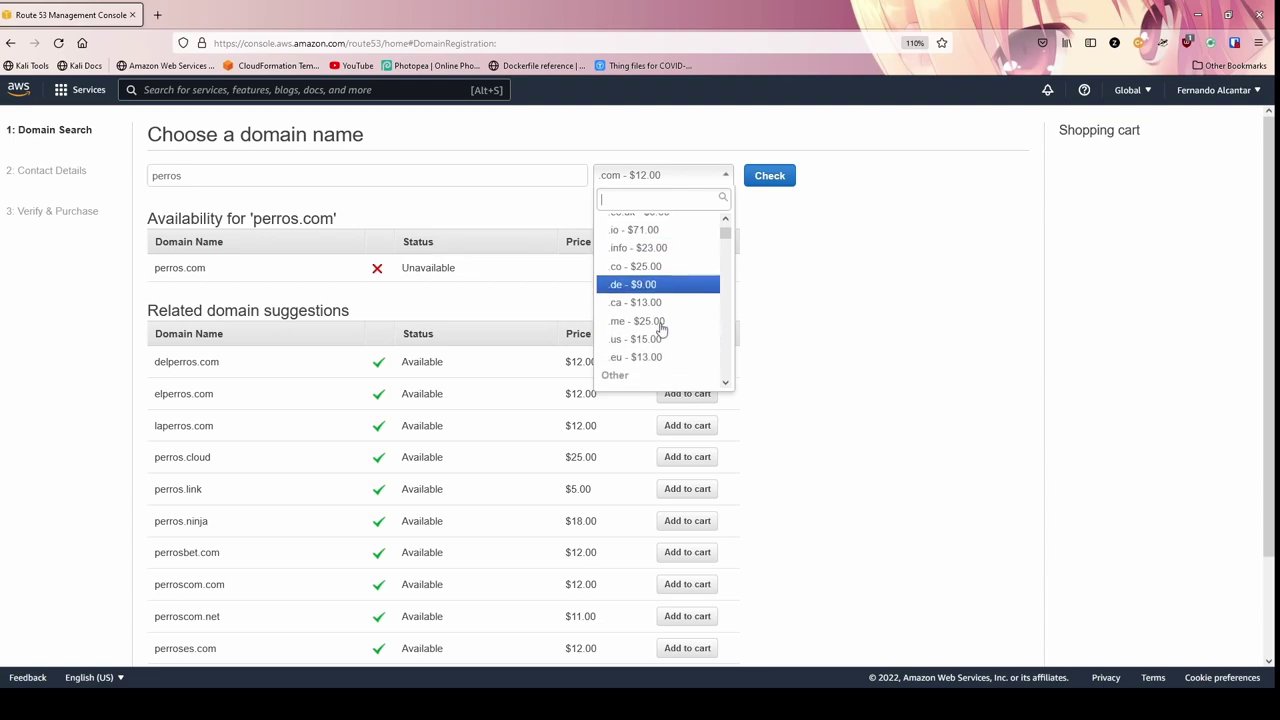
pyautogui.scroll(-2, 665, 330)
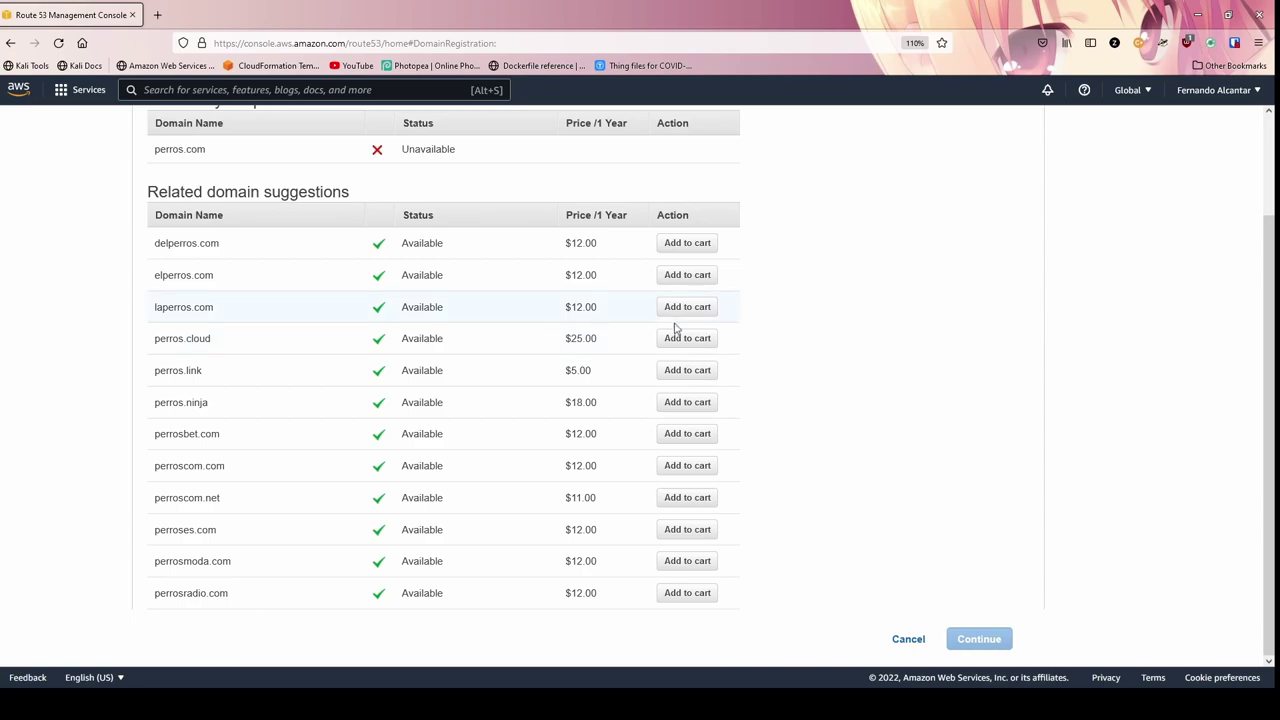
pyautogui.scroll(2, 702, 288)
pyautogui.click(723, 177)
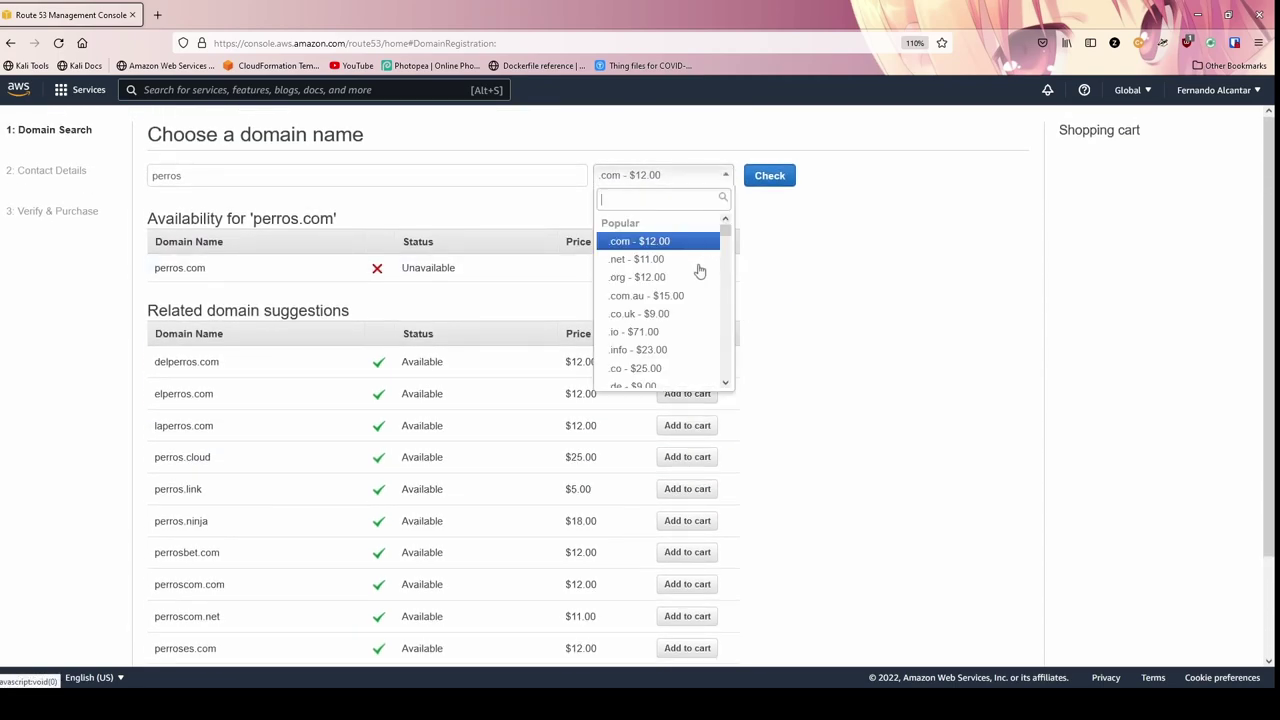
pyautogui.scroll(-5, 680, 288)
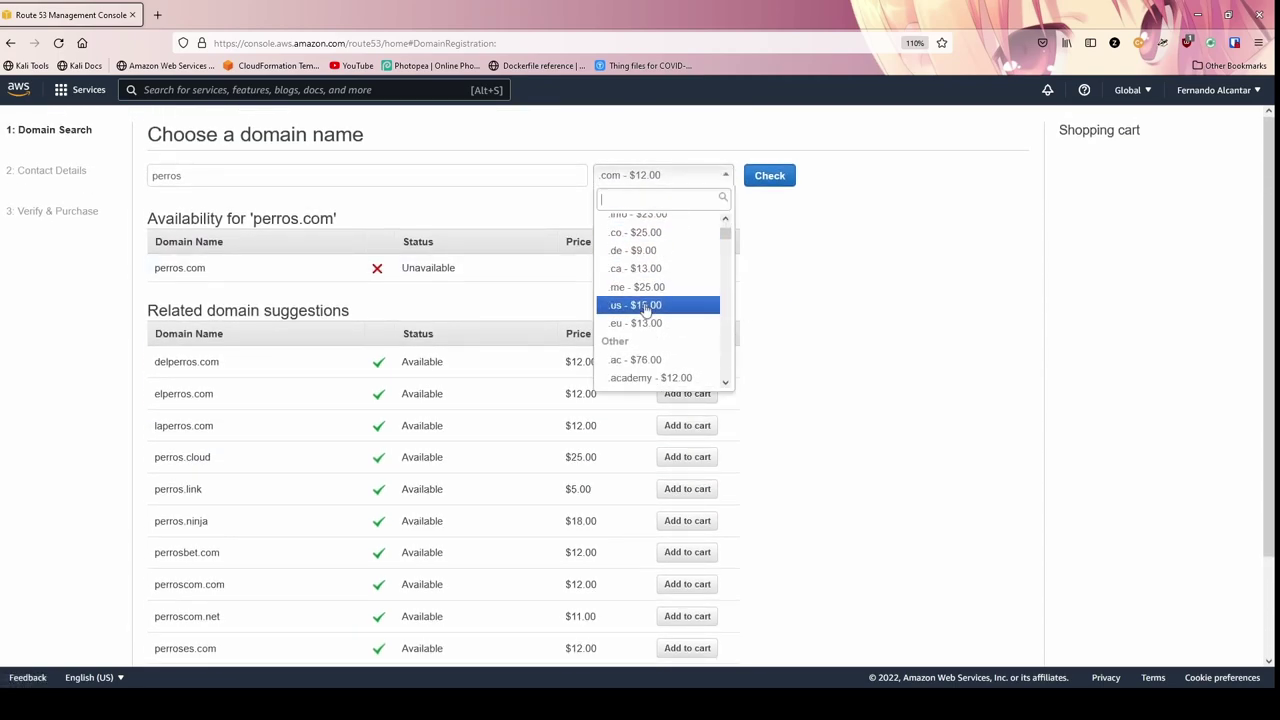
pyautogui.scroll(-3, 646, 320)
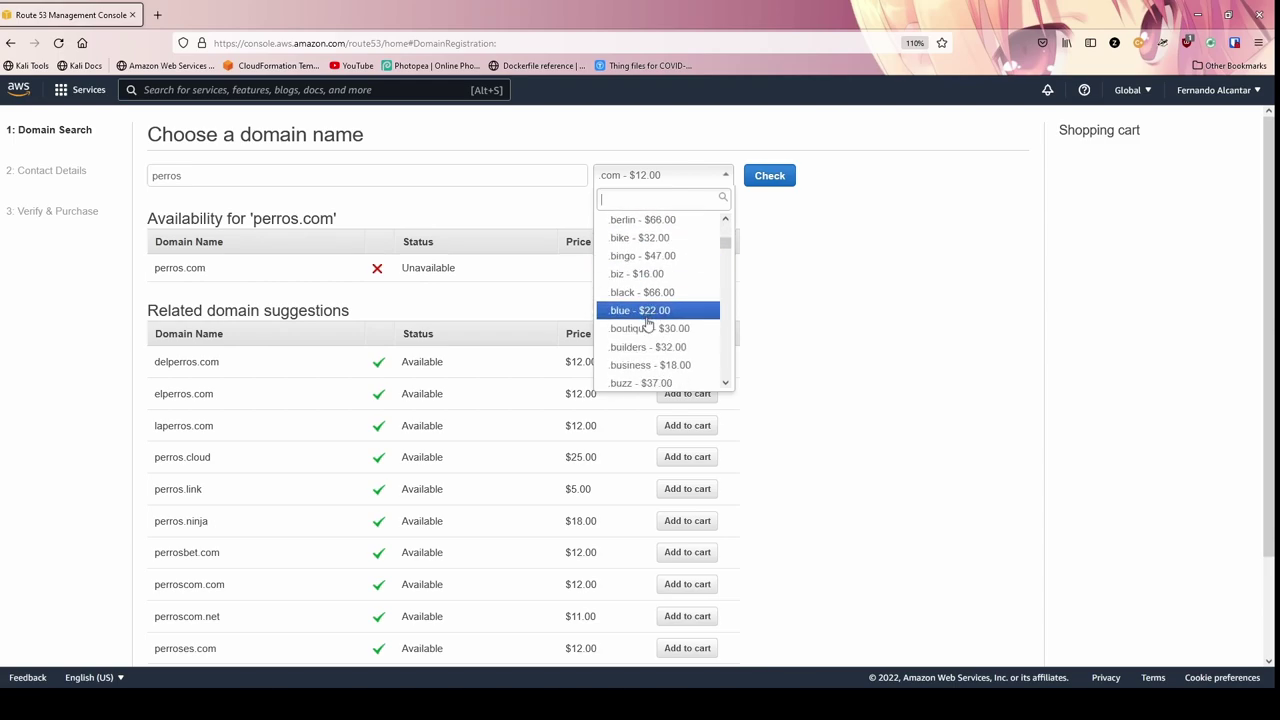
pyautogui.scroll(-3, 651, 335)
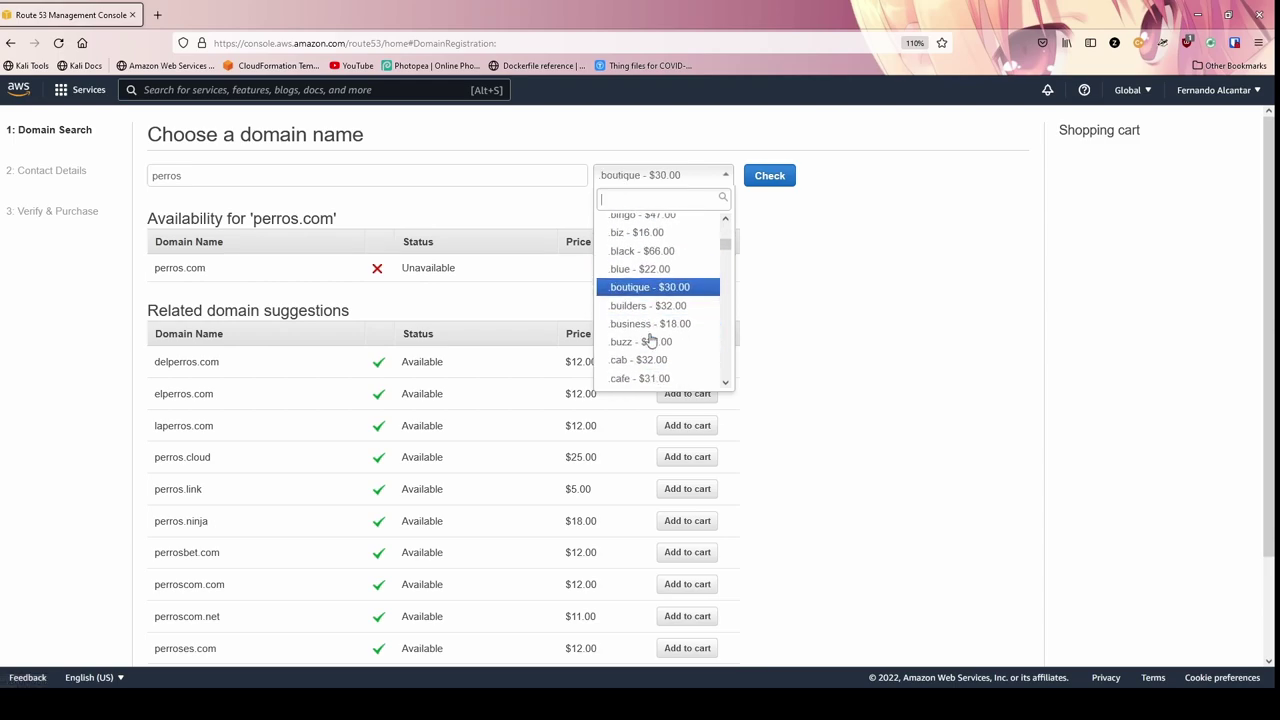
pyautogui.scroll(-3, 655, 340)
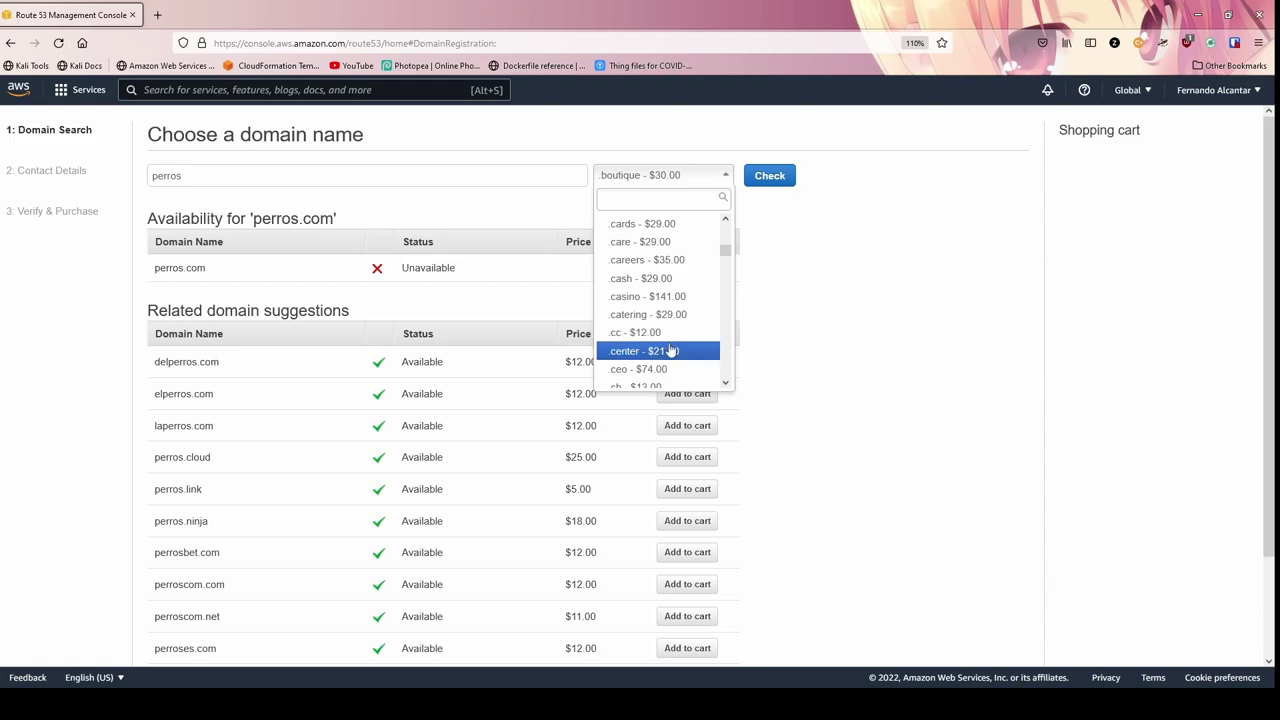
pyautogui.scroll(-3, 673, 356)
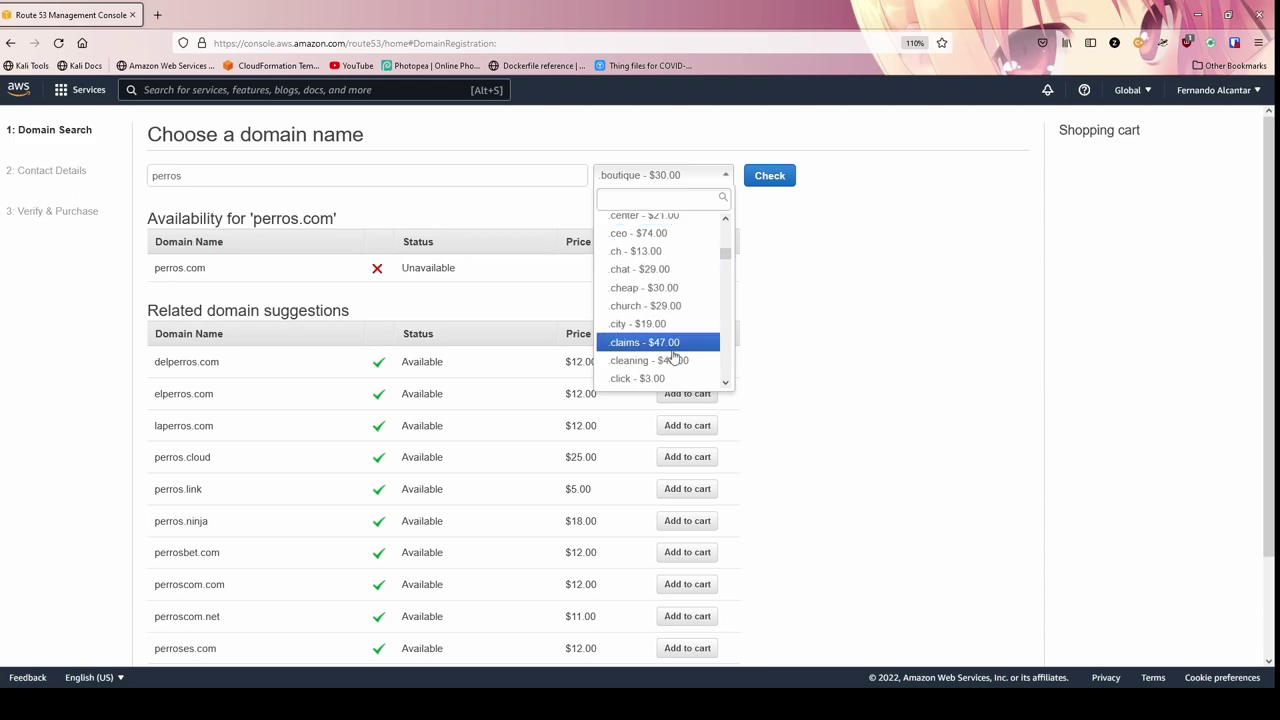
pyautogui.scroll(-2, 670, 350)
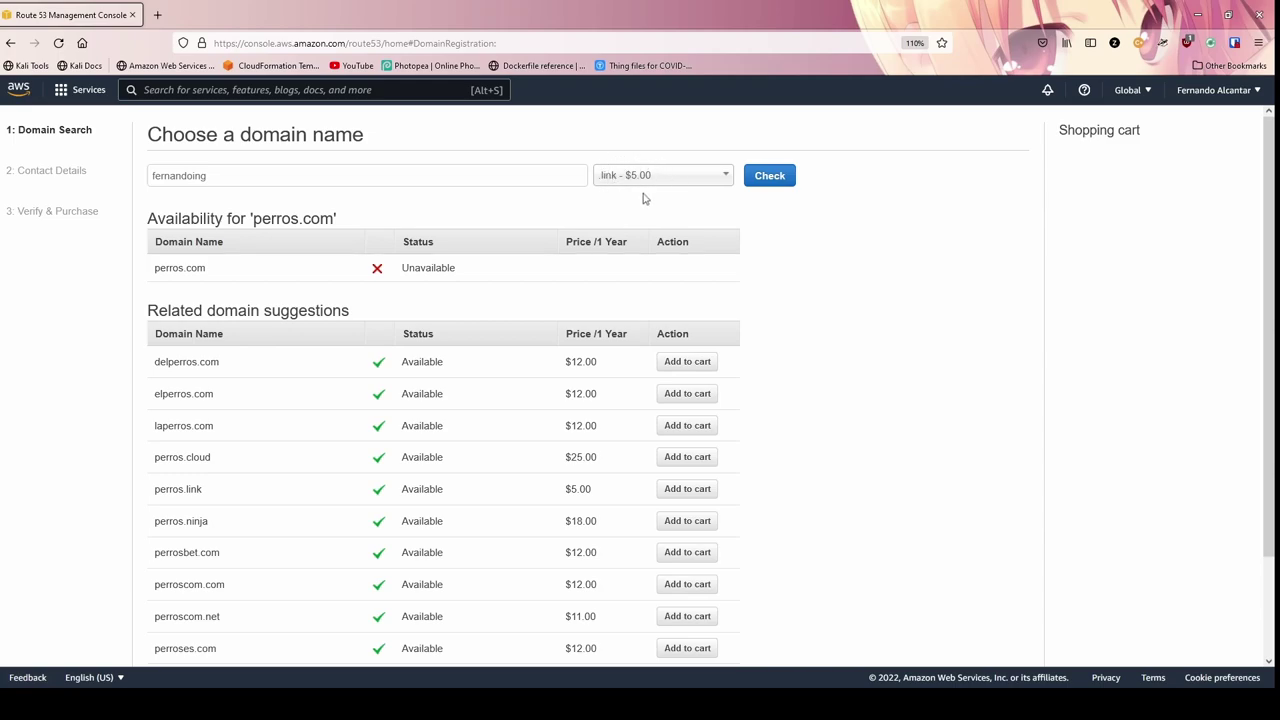
# Check the availability of fernandoing.link, add it to the cart and proceed to the contact details.
pyautogui.click(762, 178)
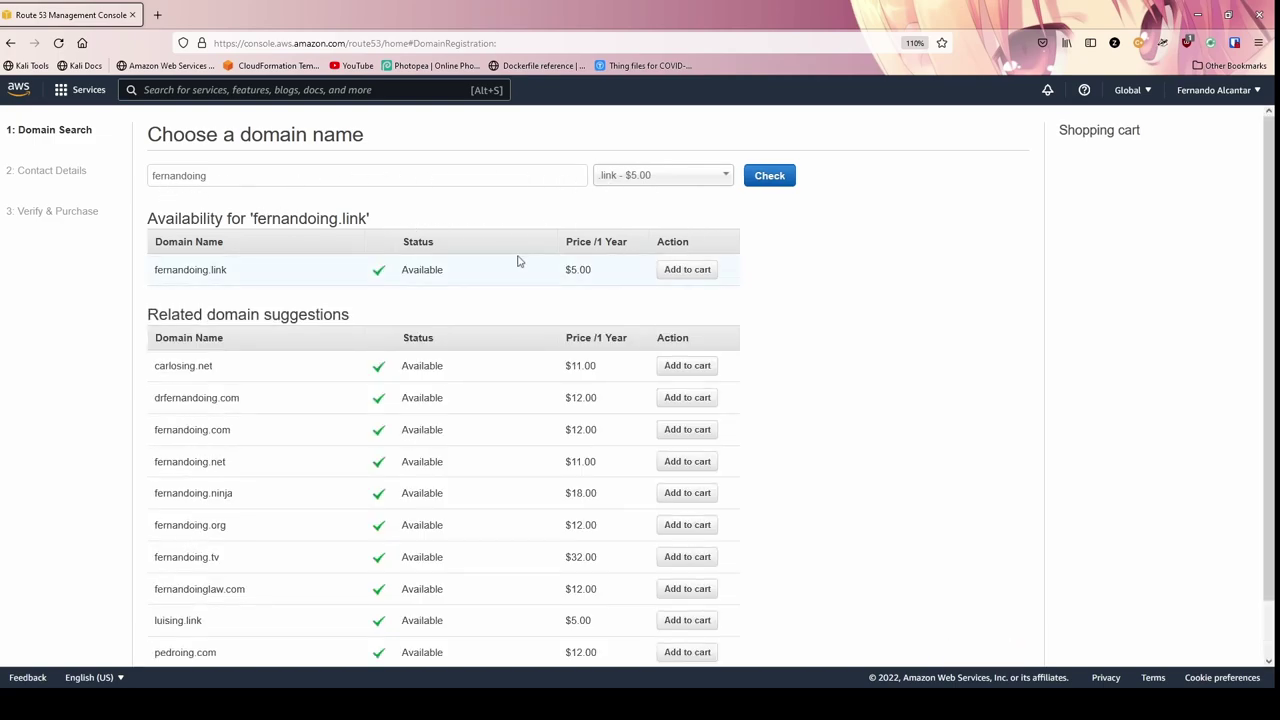
pyautogui.doubleClick(422, 270)
pyautogui.click(689, 270)
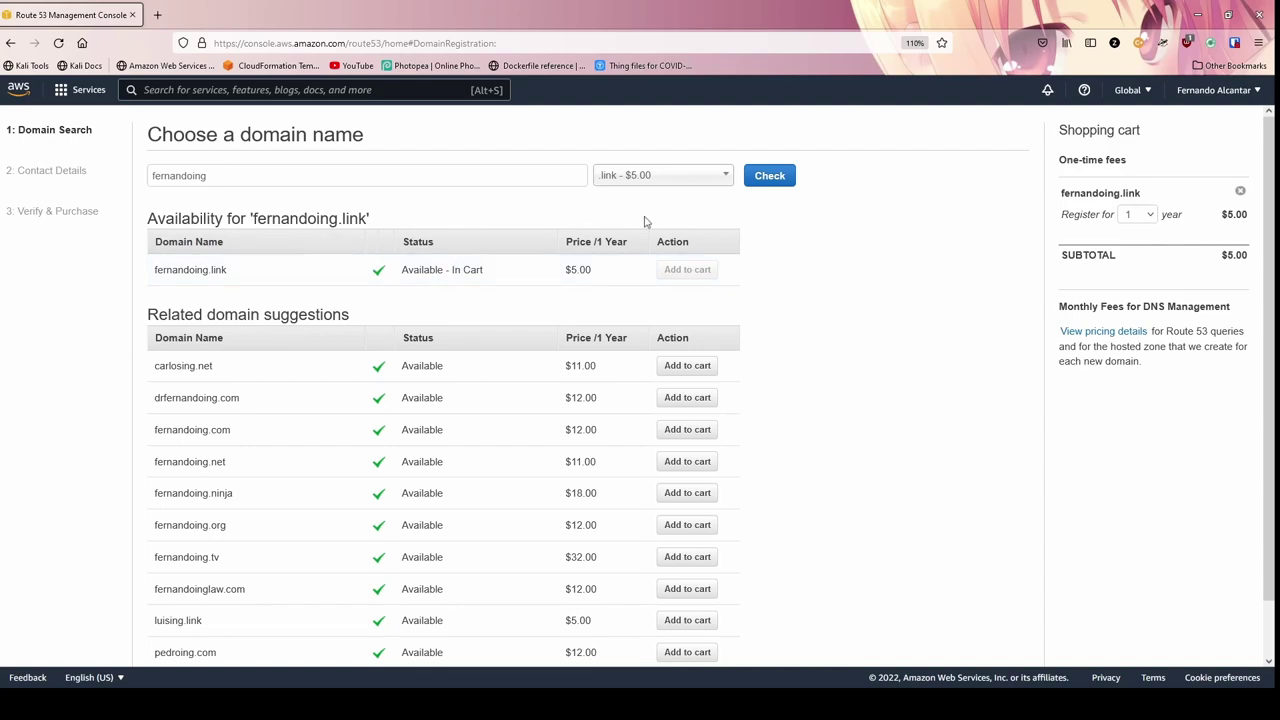
pyautogui.scroll(-1, 990, 370)
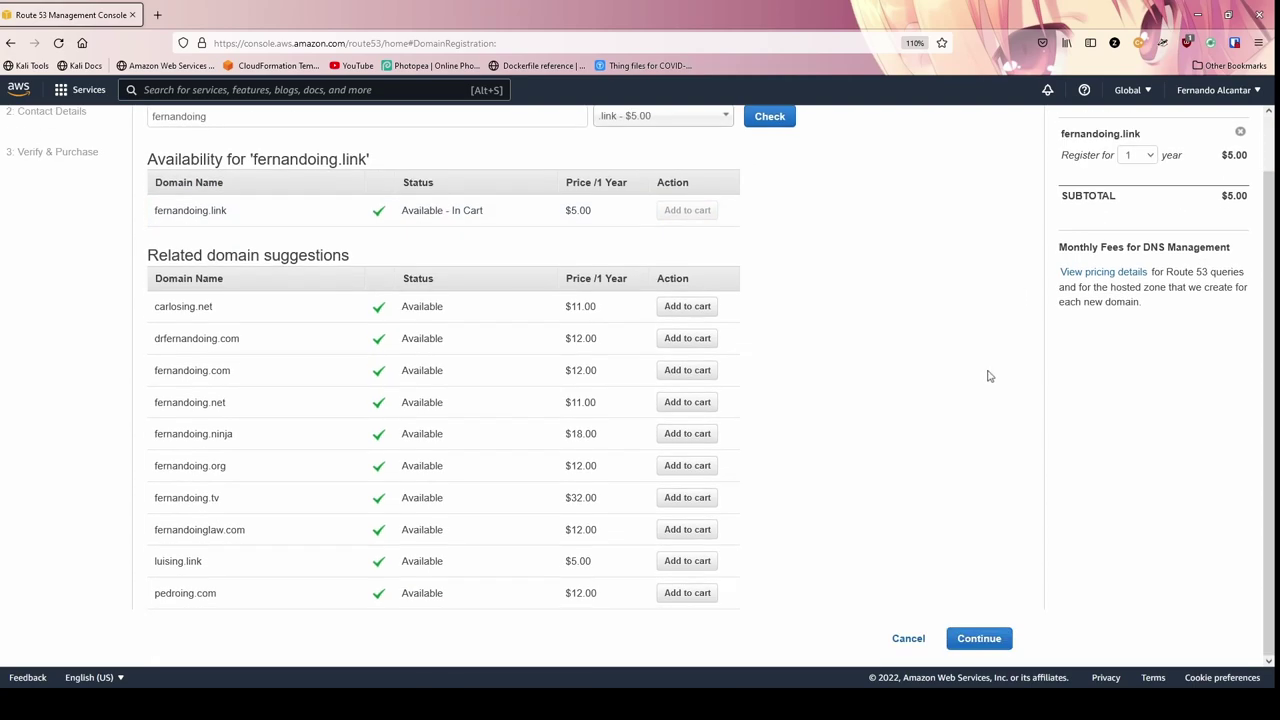
pyautogui.click(977, 640)
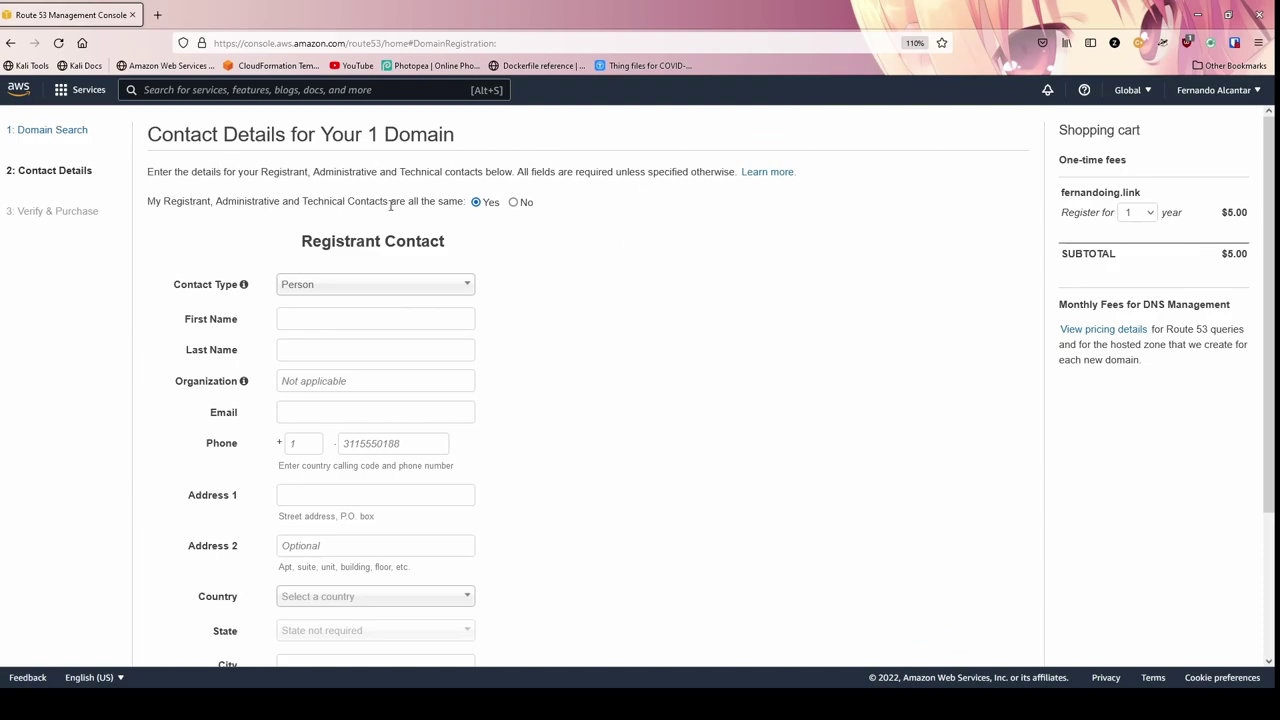
# Examine the option for using the same registrant, administrative and technical contacts, and review the registrant contact fields.
pyautogui.moveTo(156, 205); pyautogui.dragTo(370, 200)
pyautogui.click(552, 243)
pyautogui.moveTo(332, 201); pyautogui.dragTo(366, 202)
pyautogui.moveTo(222, 201); pyautogui.dragTo(260, 204)
pyautogui.click(167, 201)
pyautogui.moveTo(154, 201); pyautogui.dragTo(389, 201)
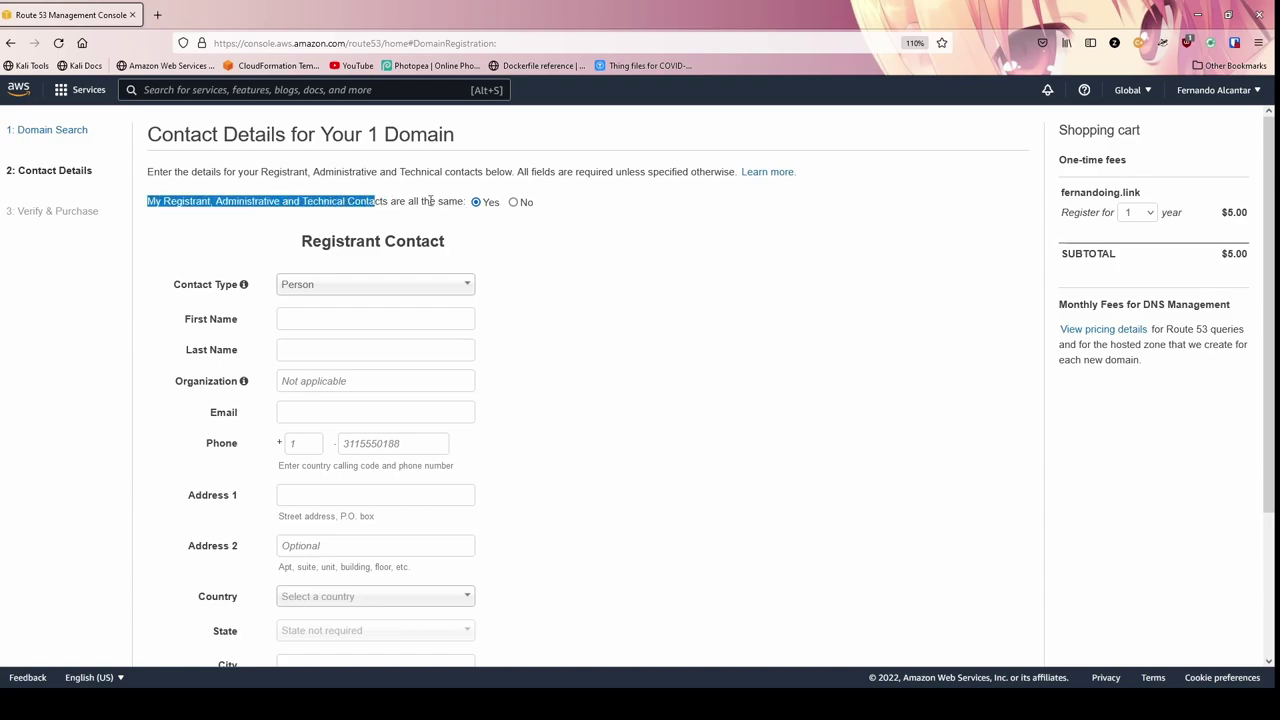
pyautogui.click(431, 201)
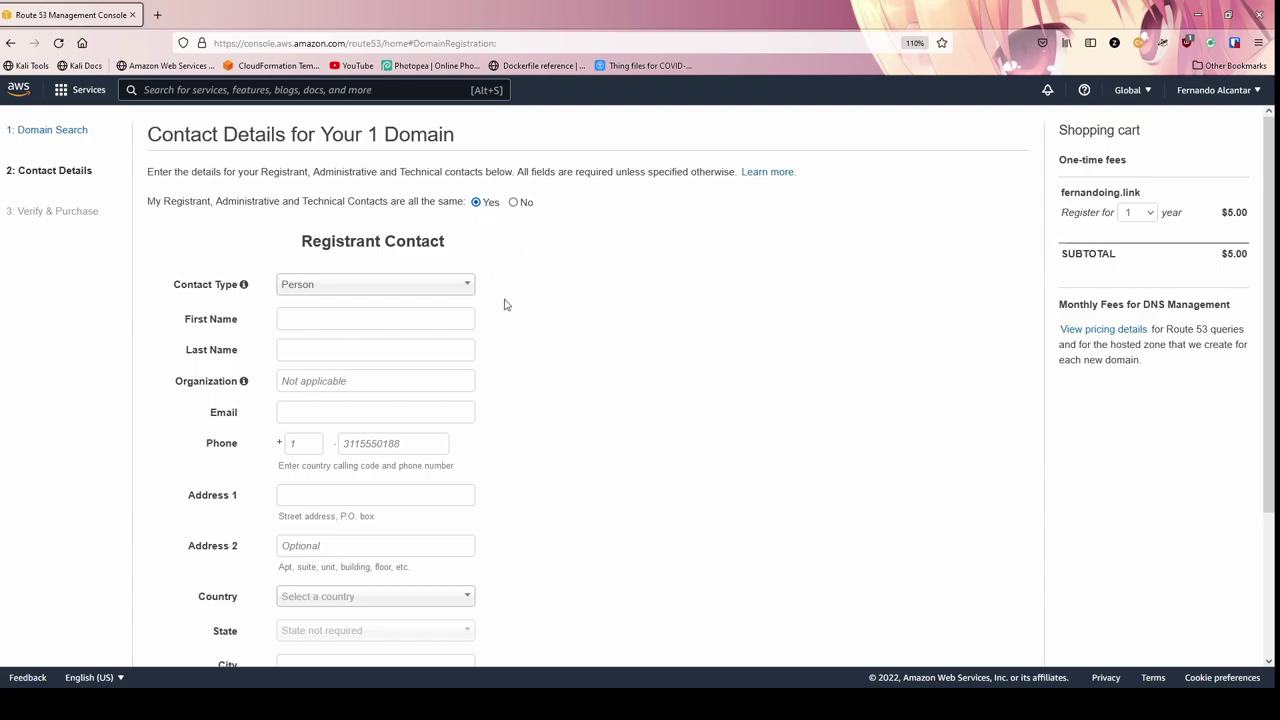
pyautogui.scroll(-1, 467, 349)
pyautogui.scroll(-1, 467, 349)
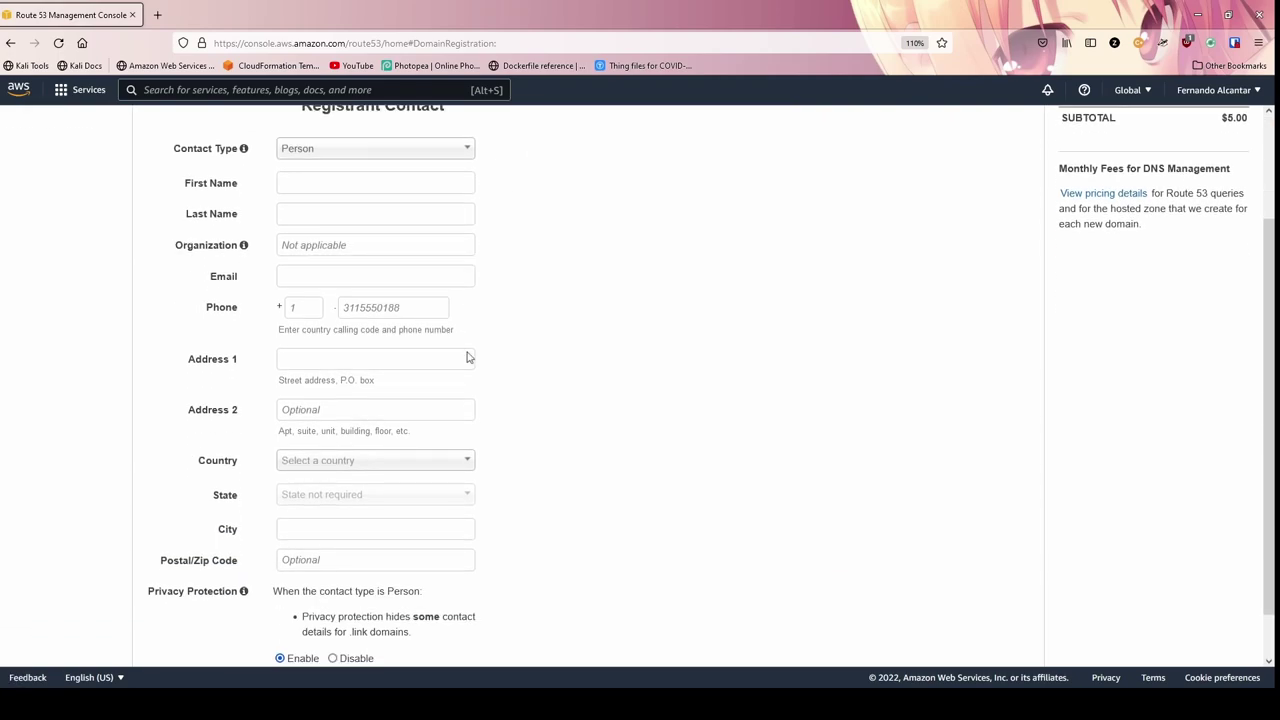
pyautogui.scroll(-1, 497, 366)
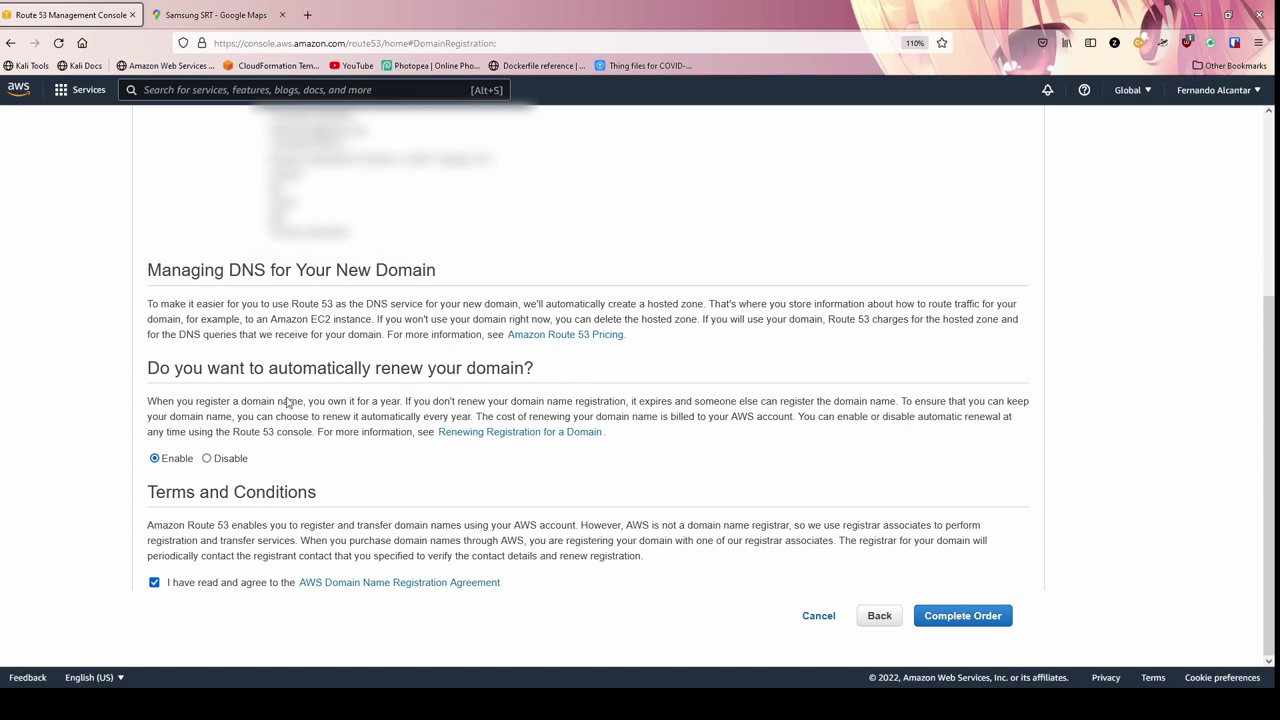
# Disable automatic renewal for the domain and complete the registration order.
pyautogui.moveTo(145, 372); pyautogui.dragTo(550, 367)
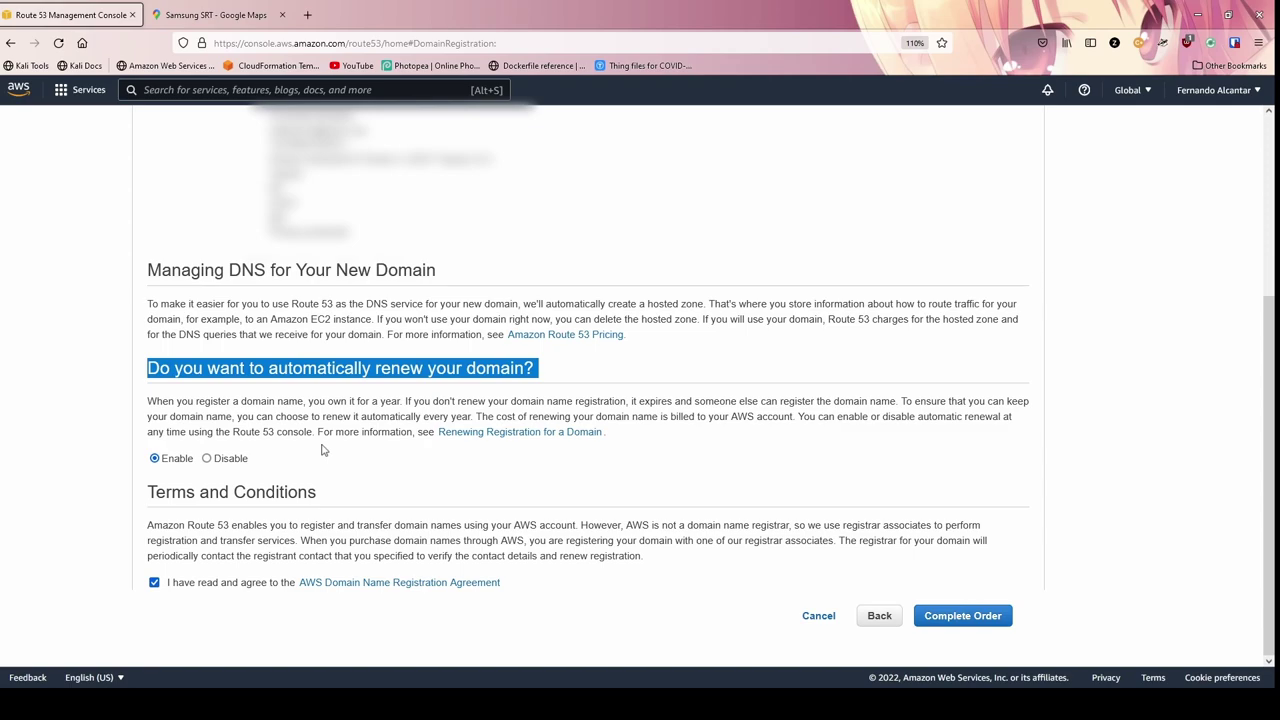
pyautogui.click(209, 462)
pyautogui.moveTo(311, 401); pyautogui.dragTo(400, 401)
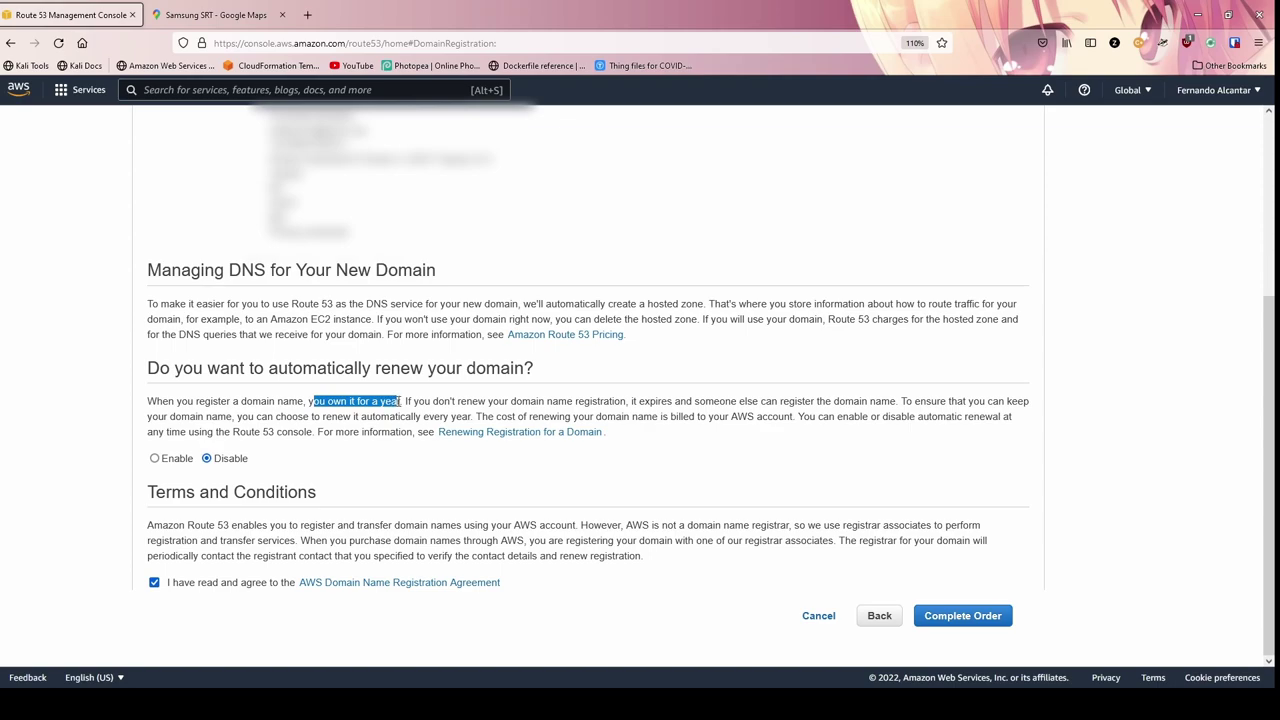
pyautogui.click(342, 427)
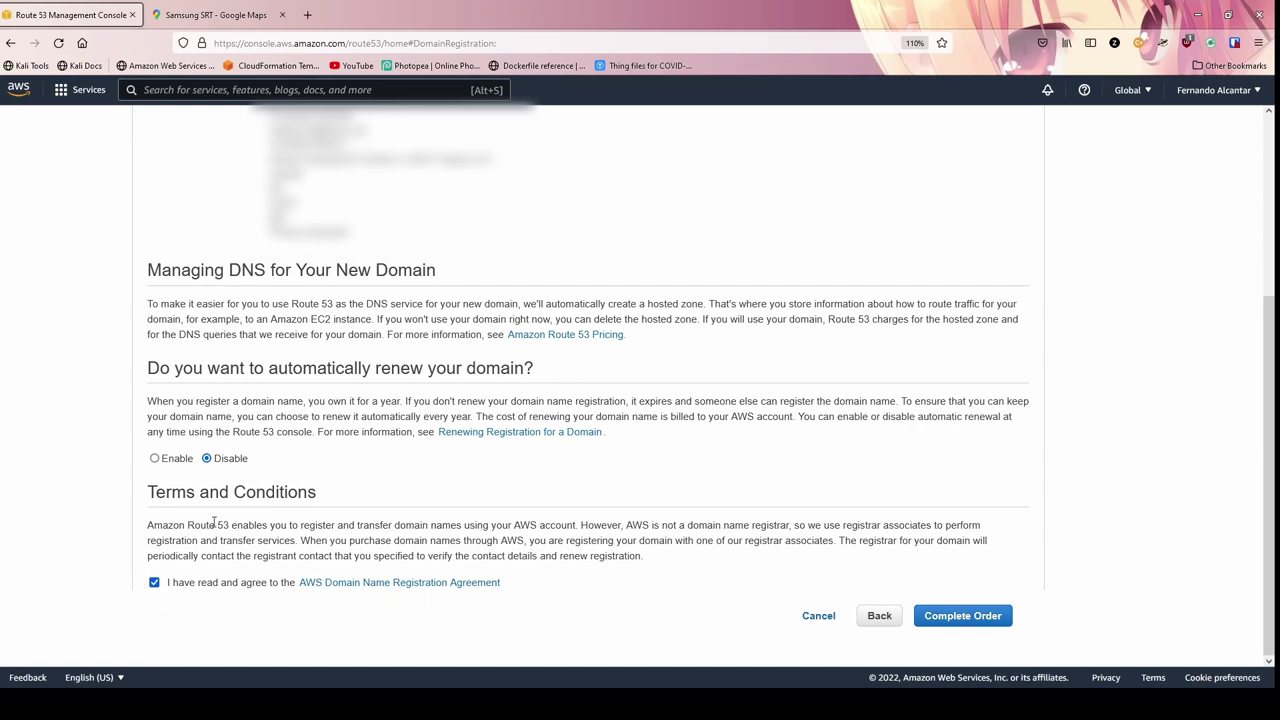
pyautogui.click(966, 628)
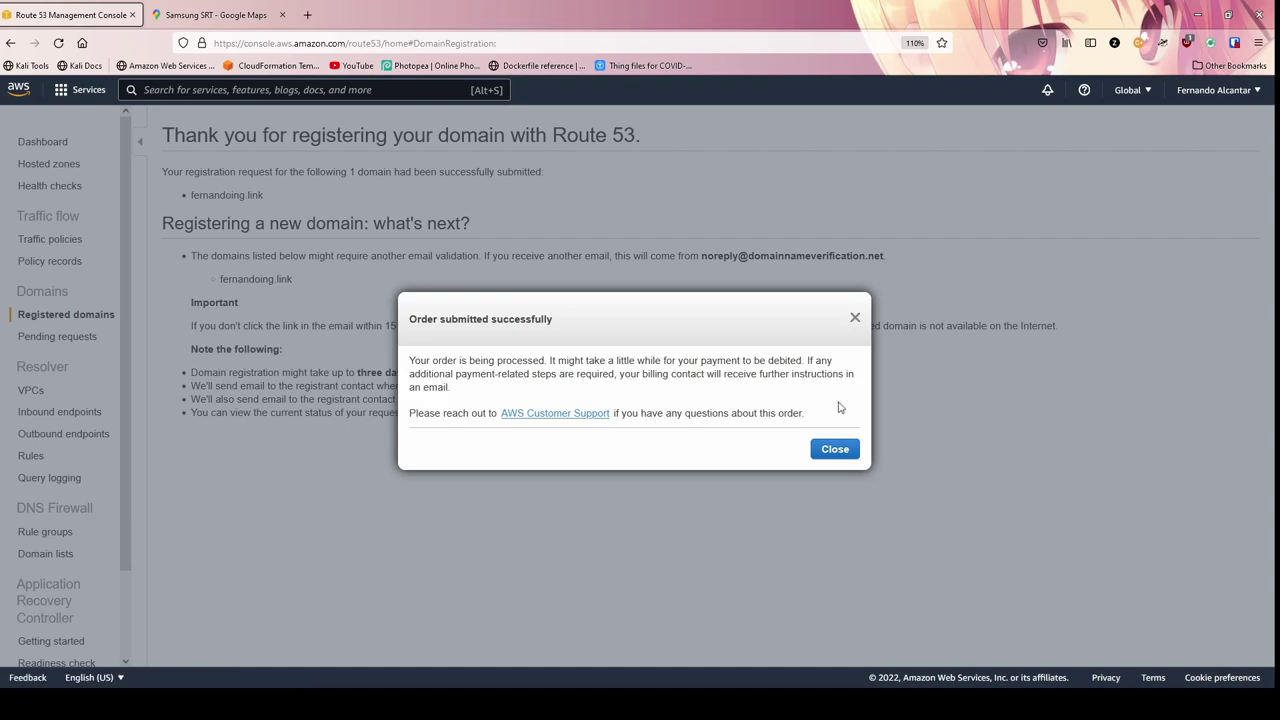
pyautogui.click(834, 455)
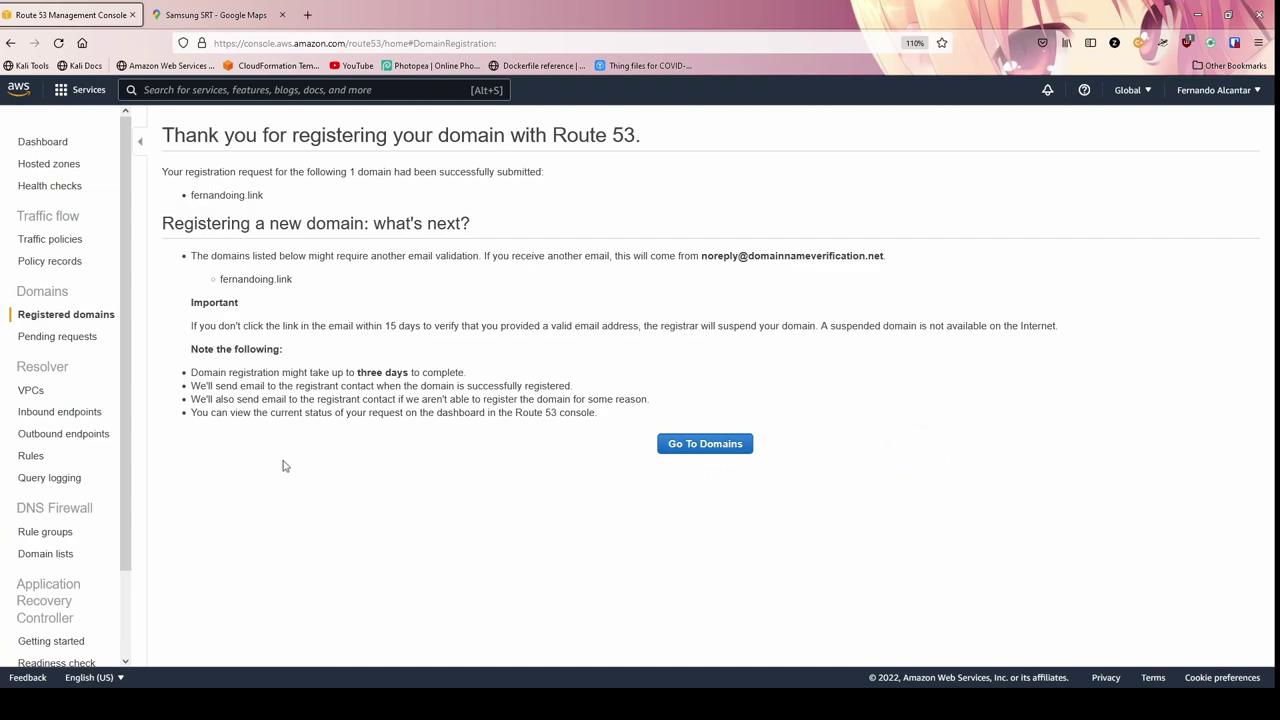
# Check the new domain under pending requests and registered domains, and open the hosted zones list.
pyautogui.click(60, 340)
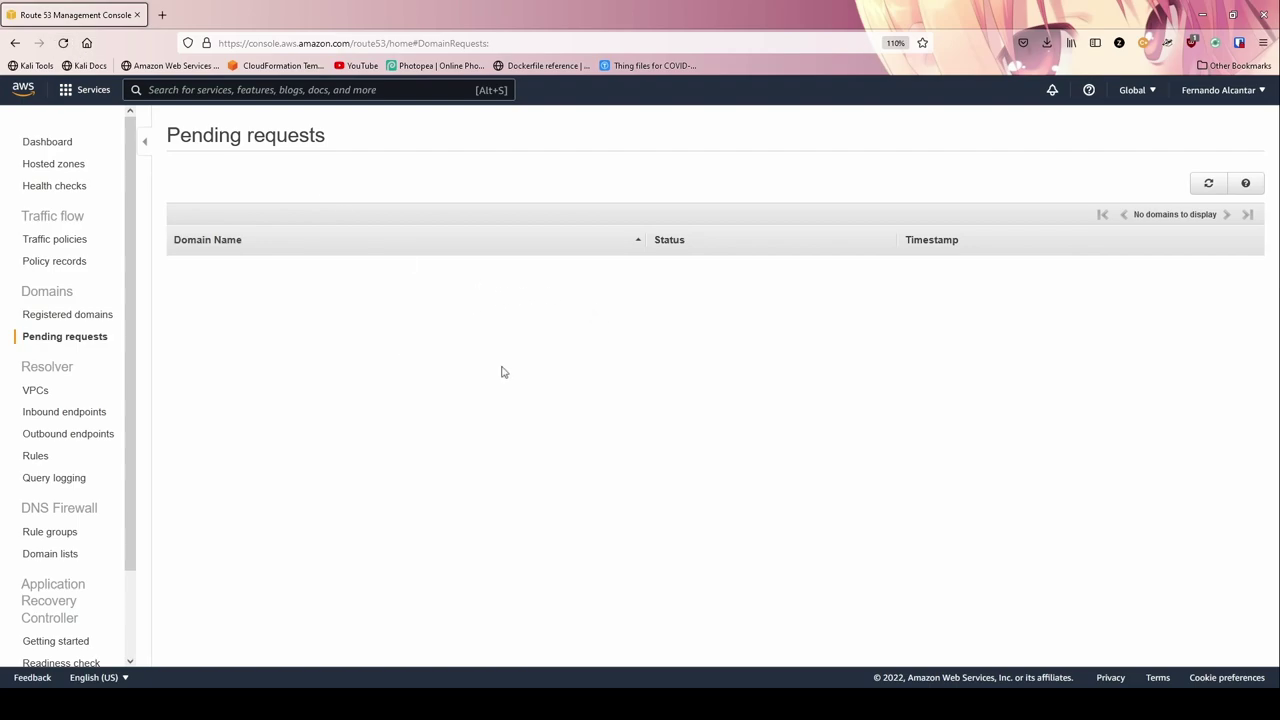
pyautogui.click(88, 318)
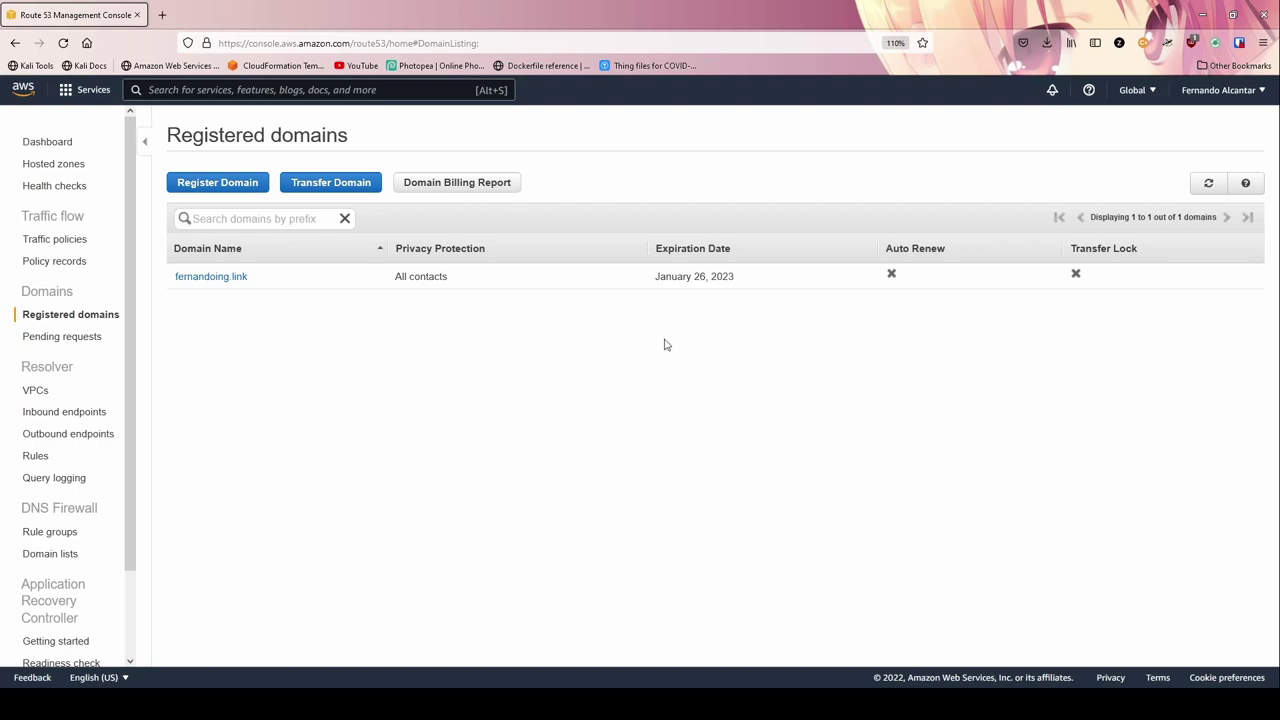
pyautogui.click(60, 166)
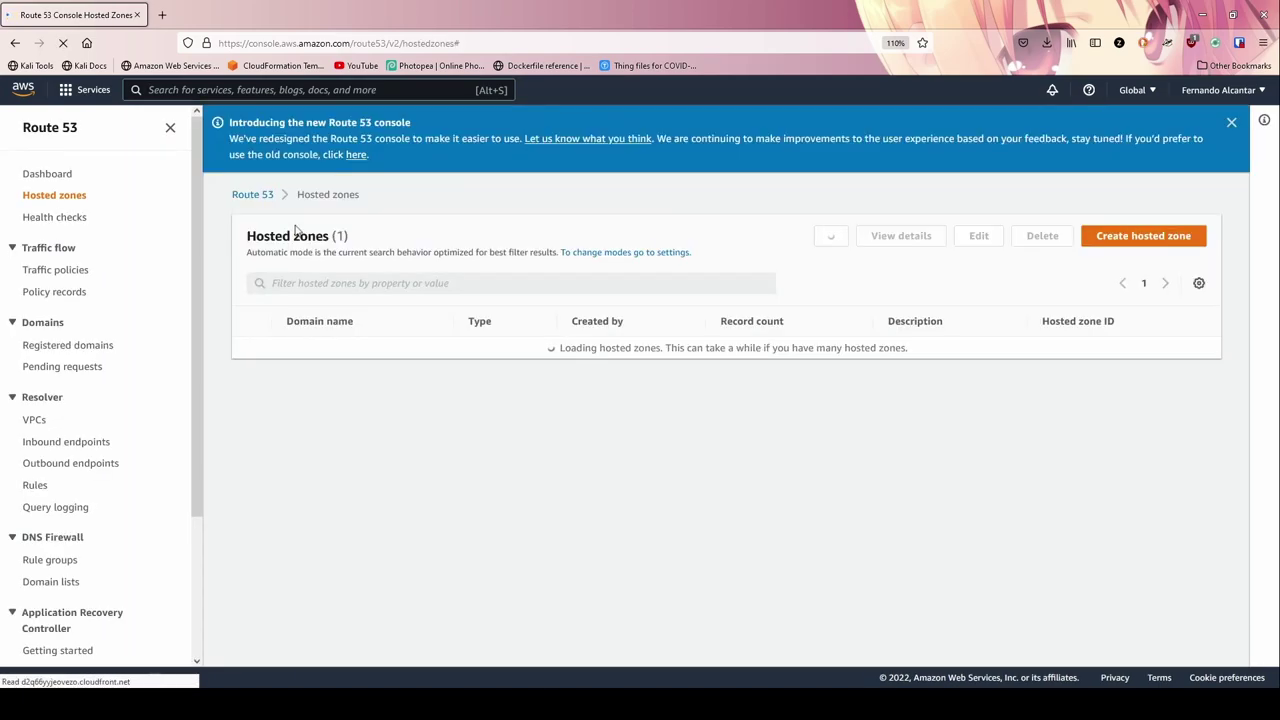